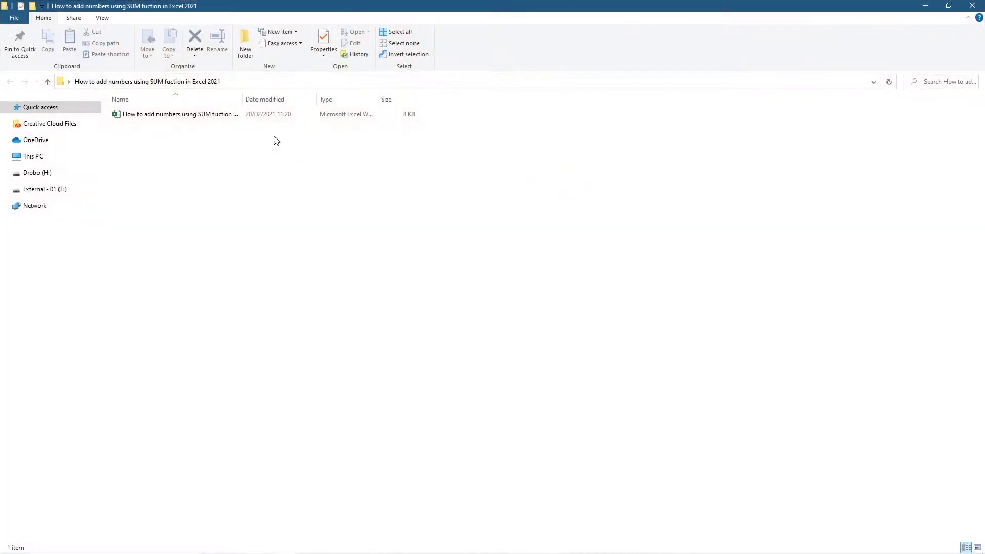
- Open 'How to add numbers using SUM fuction in Excel 2021.xlsx' from File Explorer in Excel
{"action": "double_click", "coordinate": [205, 114]}
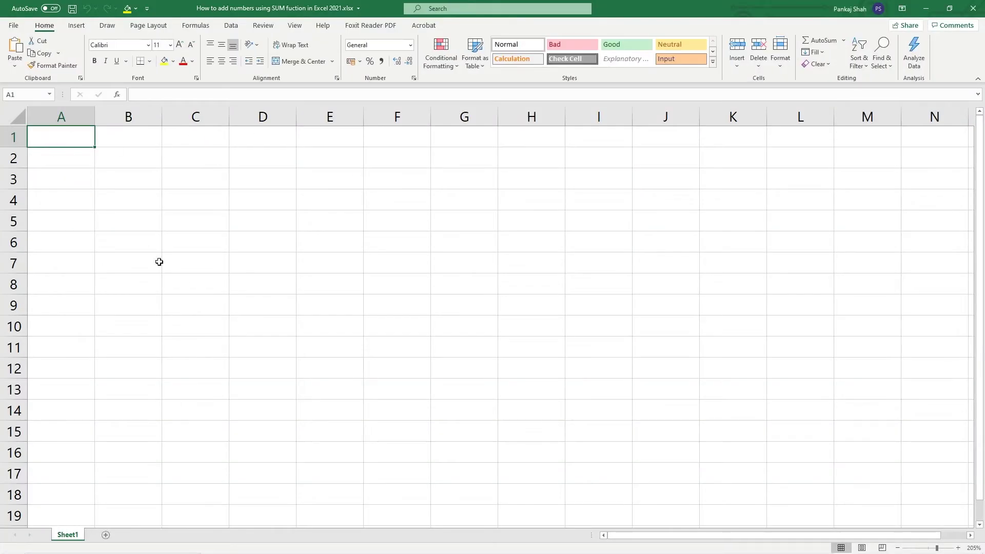
- Enter 123, 43, 45 and 345 in cells A1 to A4
{"action": "type", "text": "123"}
{"action": "key", "text": "Return"}
{"action": "type", "text": "43"}
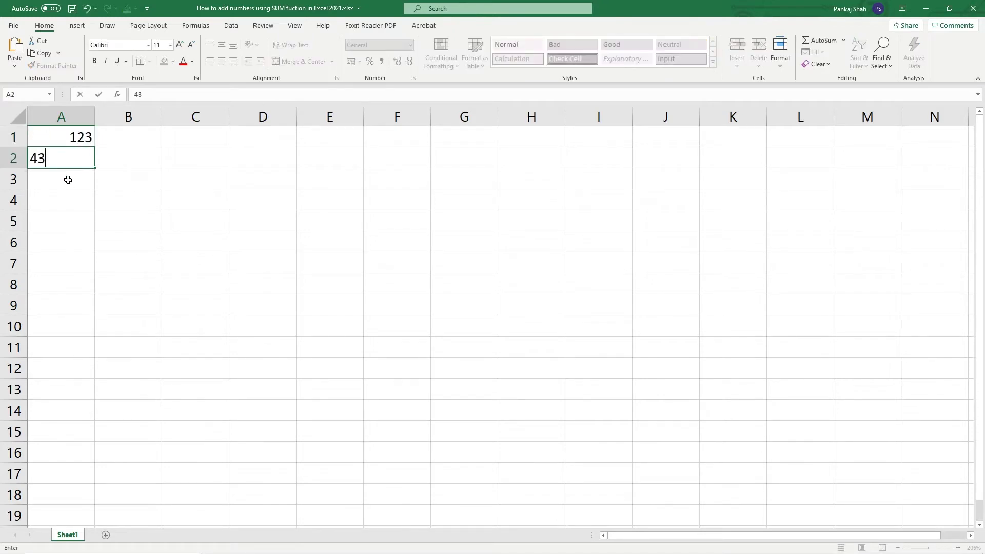
{"action": "key", "text": "Return"}
{"action": "type", "text": "45"}
{"action": "key", "text": "Return"}
{"action": "type", "text": "345"}
- Fill A5 to A8 with 456, 65, 75 and 675
{"action": "left_click", "coordinate": [68, 233]}
{"action": "type", "text": "65"}
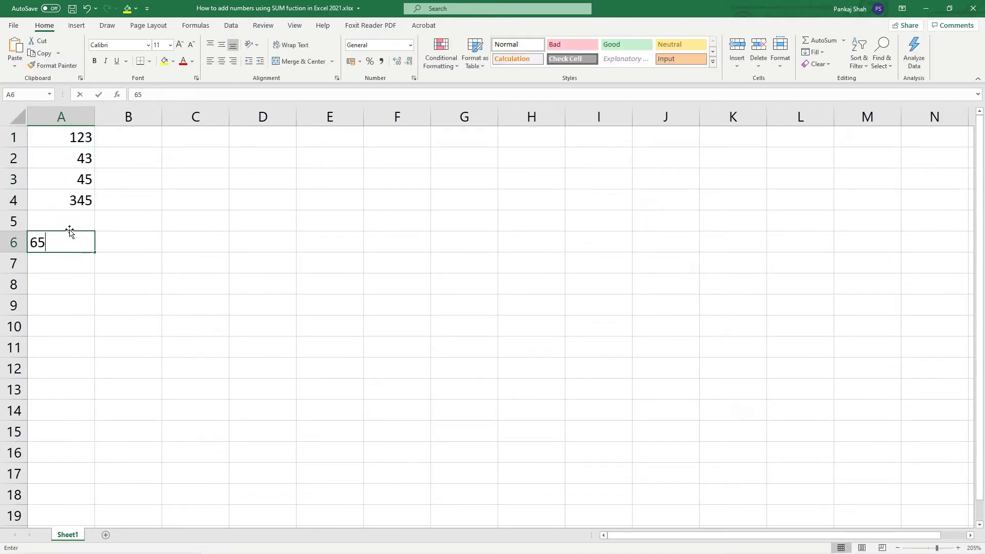
{"action": "left_click", "coordinate": [66, 222]}
{"action": "type", "text": "456"}
{"action": "left_click", "coordinate": [60, 255]}
{"action": "type", "text": "75"}
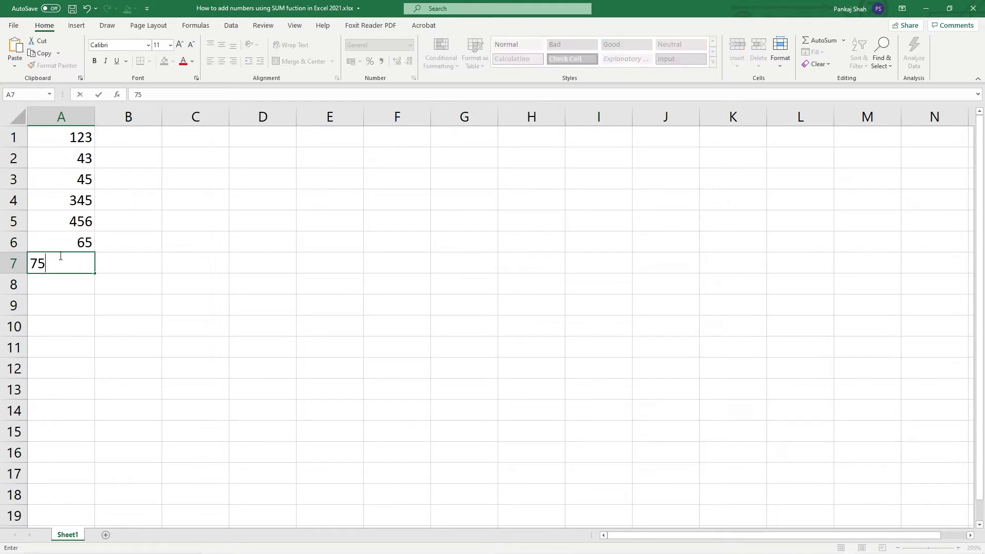
{"action": "key", "text": "Return"}
{"action": "type", "text": "675"}
{"action": "key", "text": "Return"}
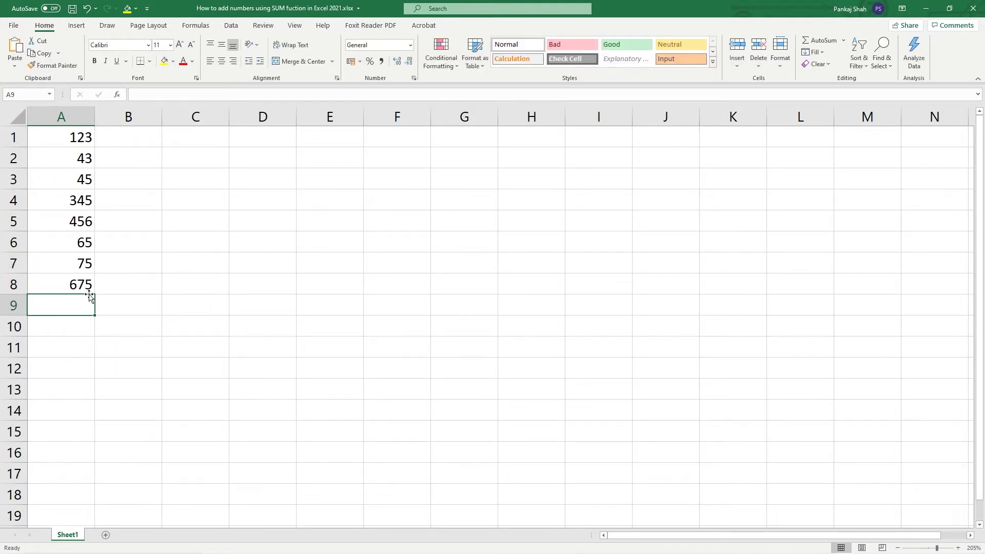
- Enter =SUM(A1:A8) in A9 and bold its 1827 result
{"action": "type", "text": "="}
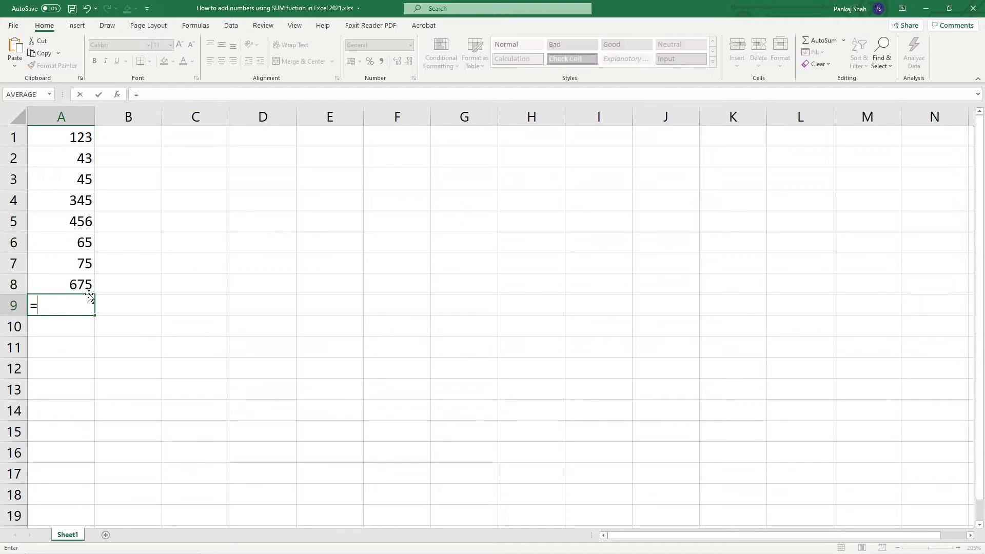
{"action": "type", "text": "sum"}
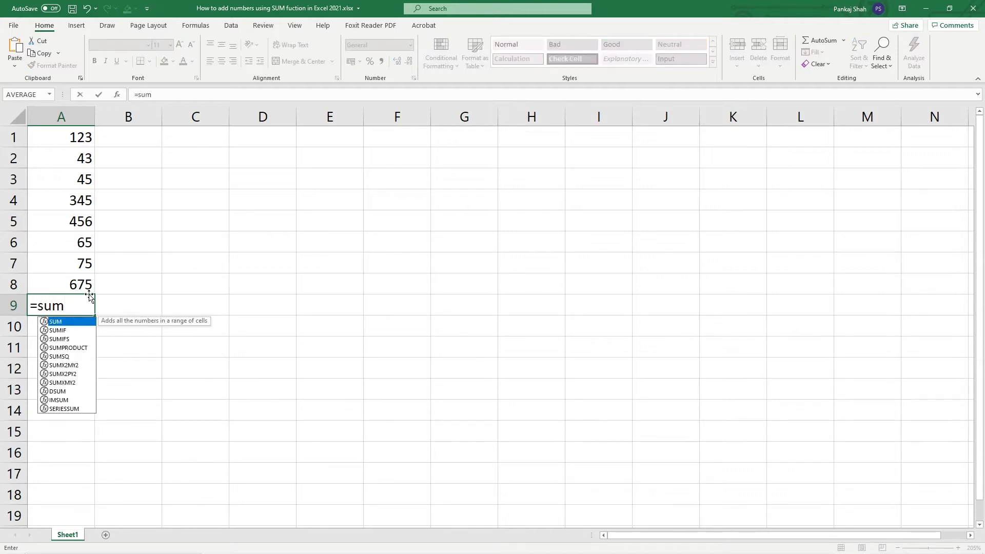
{"action": "double_click", "coordinate": [54, 322]}
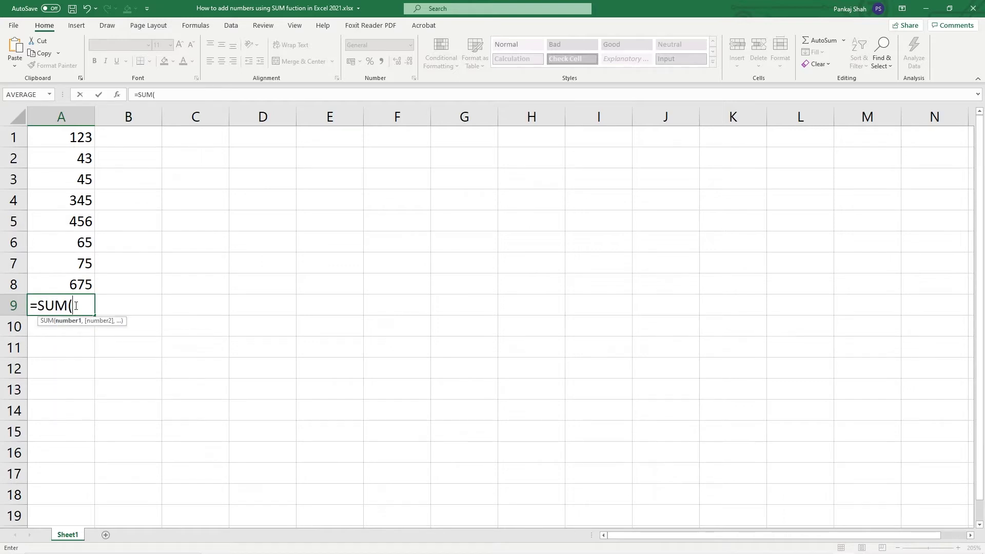
{"action": "left_click_drag", "start_coordinate": [76, 137], "coordinate": [44, 279]}
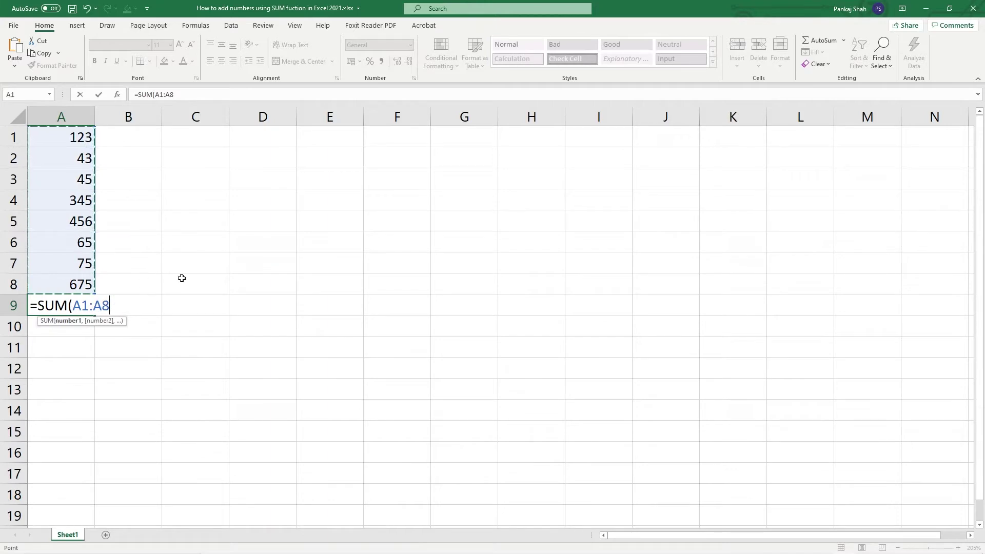
{"action": "type", "text": ")"}
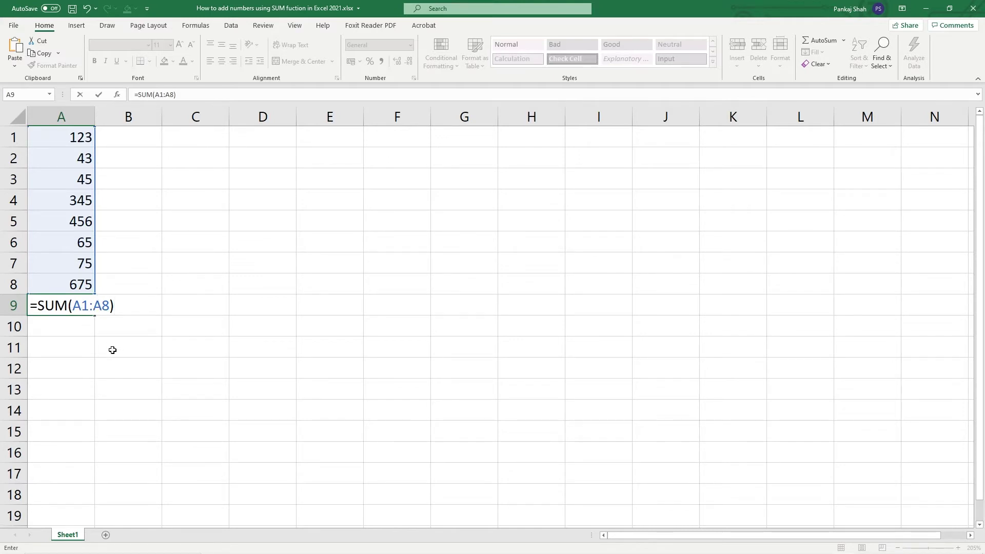
{"action": "key", "text": "Return"}
{"action": "left_click", "coordinate": [90, 307]}
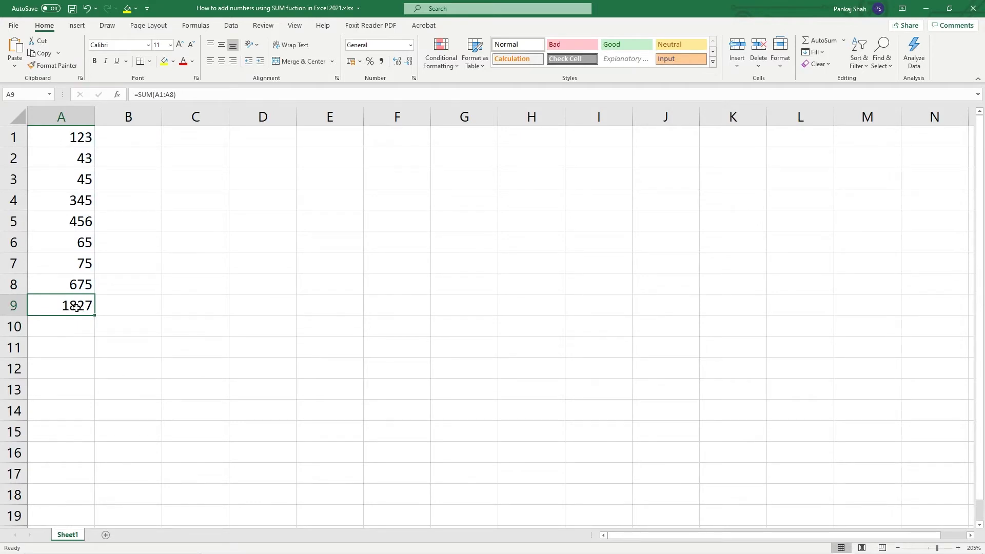
{"action": "key", "text": "ctrl+b"}
- Copy the eight numbers in A1:A8 into column B starting at B1
{"action": "left_click", "coordinate": [81, 137]}
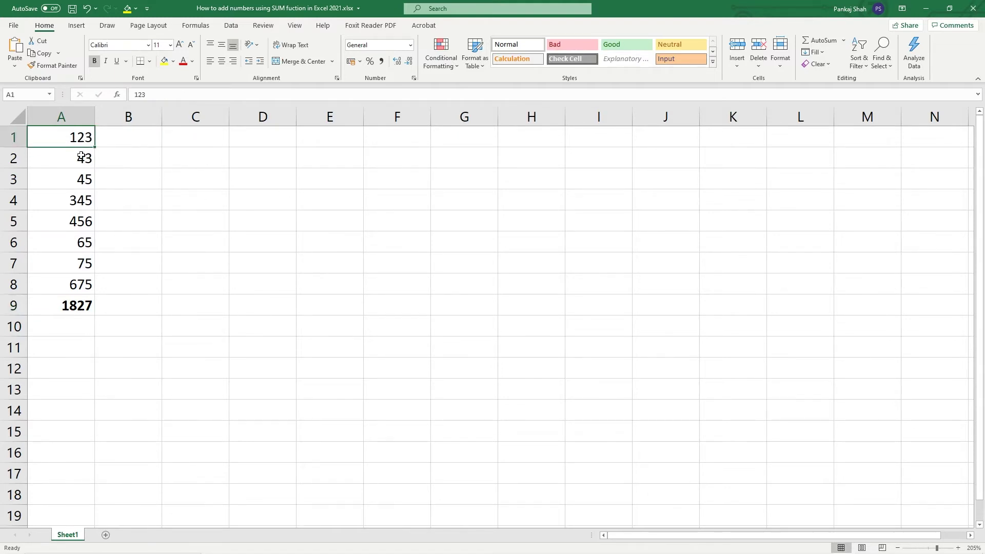
{"action": "left_click_drag", "start_coordinate": [81, 156], "coordinate": [82, 284]}
{"action": "key", "text": "ctrl+c"}
{"action": "left_click", "coordinate": [133, 137]}
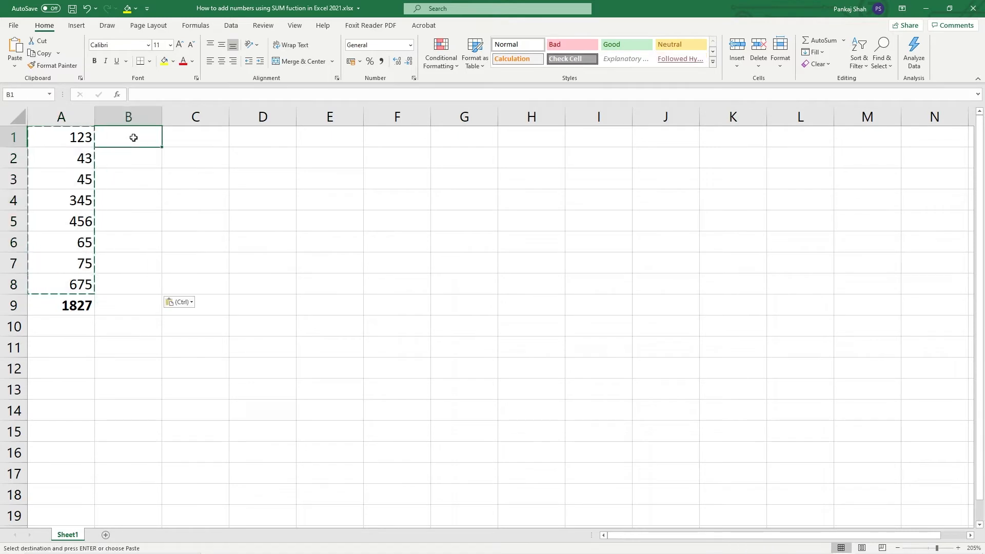
{"action": "key", "text": "ctrl+v"}
- AutoSum B1:B8 into B9, giving 1827, and make it bold
{"action": "left_click", "coordinate": [136, 307]}
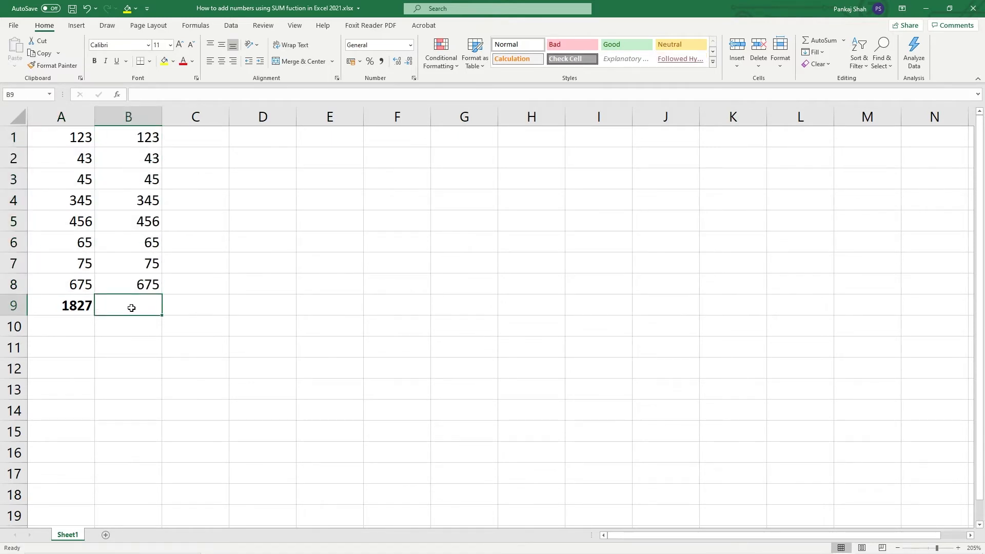
{"action": "left_click", "coordinate": [823, 41]}
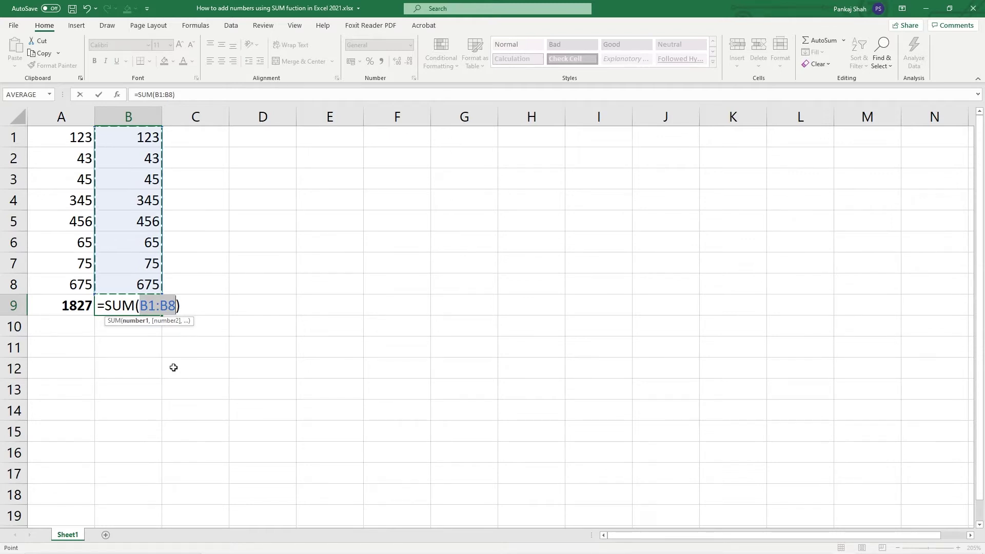
{"action": "key", "text": "Return"}
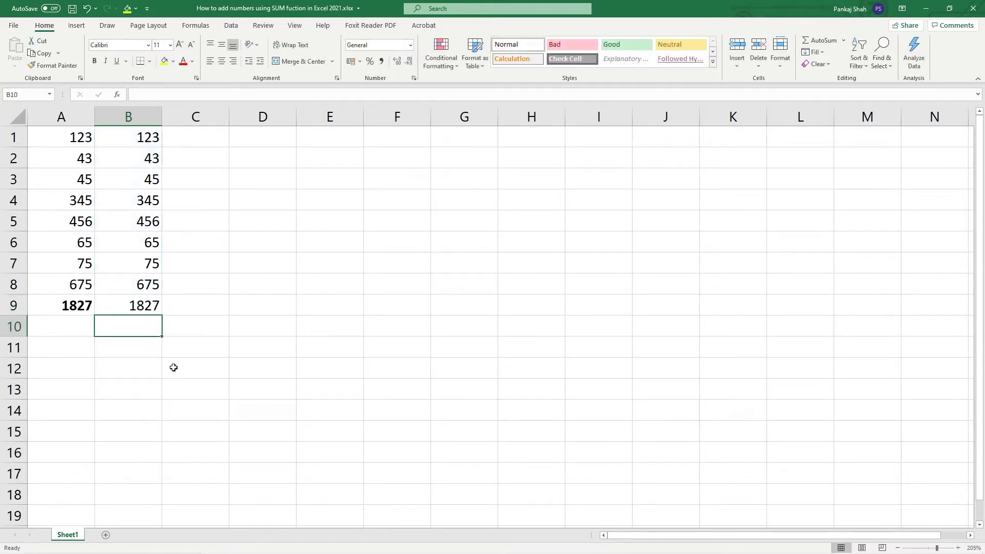
{"action": "left_click", "coordinate": [145, 306]}
{"action": "key", "text": "ctrl+b"}
{"action": "left_click", "coordinate": [136, 344]}
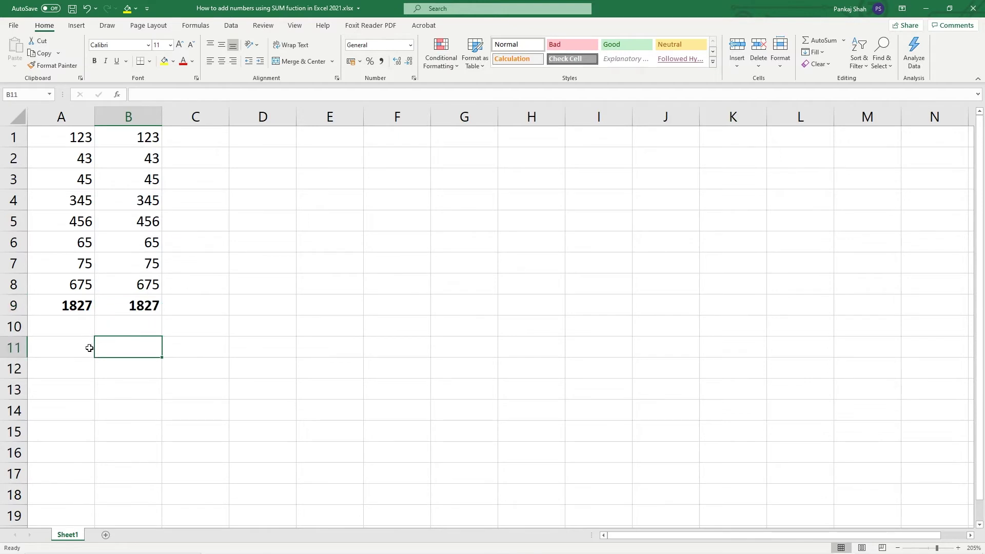
{"action": "left_click", "coordinate": [74, 349]}
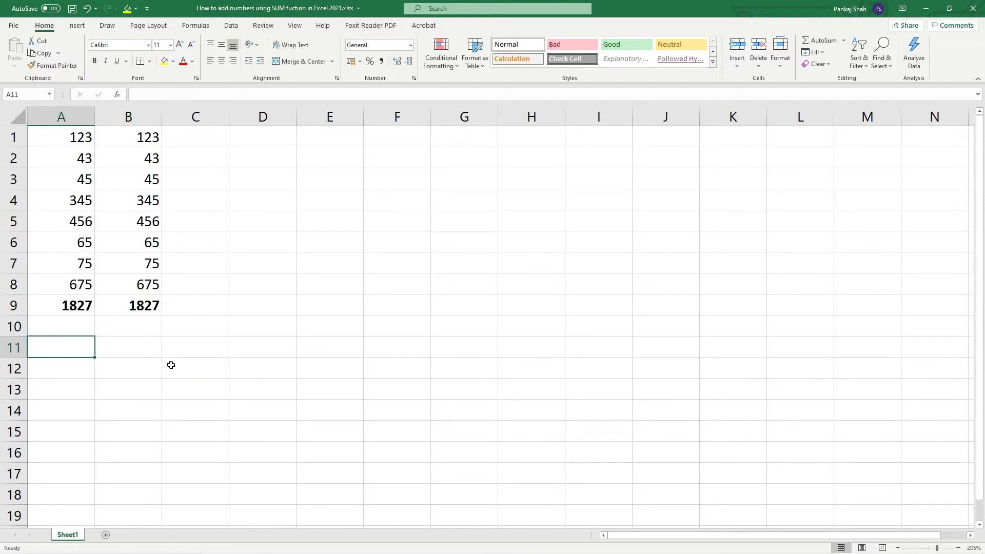
- Enter 100 in A11 and 200 in A12
{"action": "type", "text": "100"}
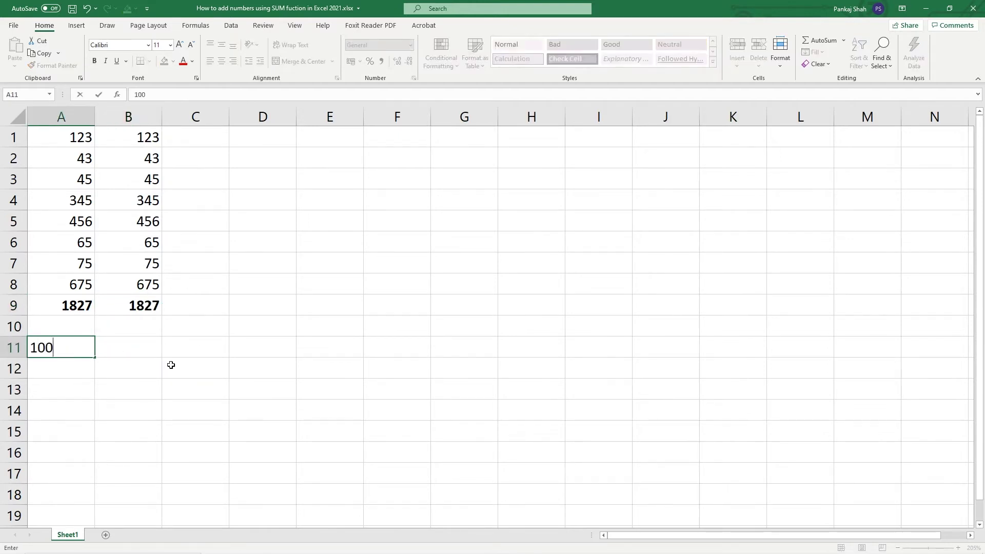
{"action": "key", "text": "Return"}
{"action": "type", "text": "200"}
{"action": "key", "text": "Return"}
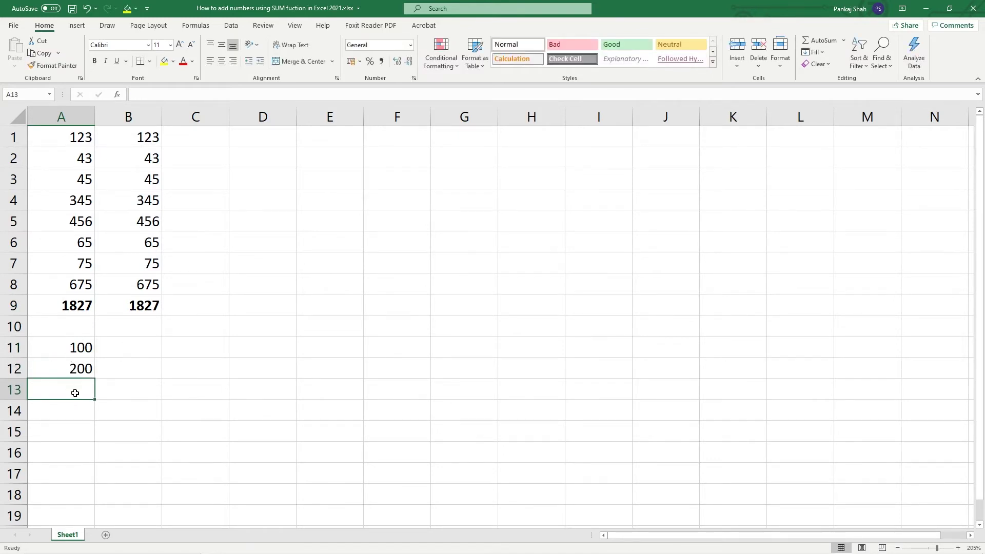
- AutoSum A11:A12 into A13 and bold the 300 total
{"action": "left_click_drag", "start_coordinate": [75, 393], "coordinate": [70, 346]}
{"action": "left_click", "coordinate": [67, 408]}
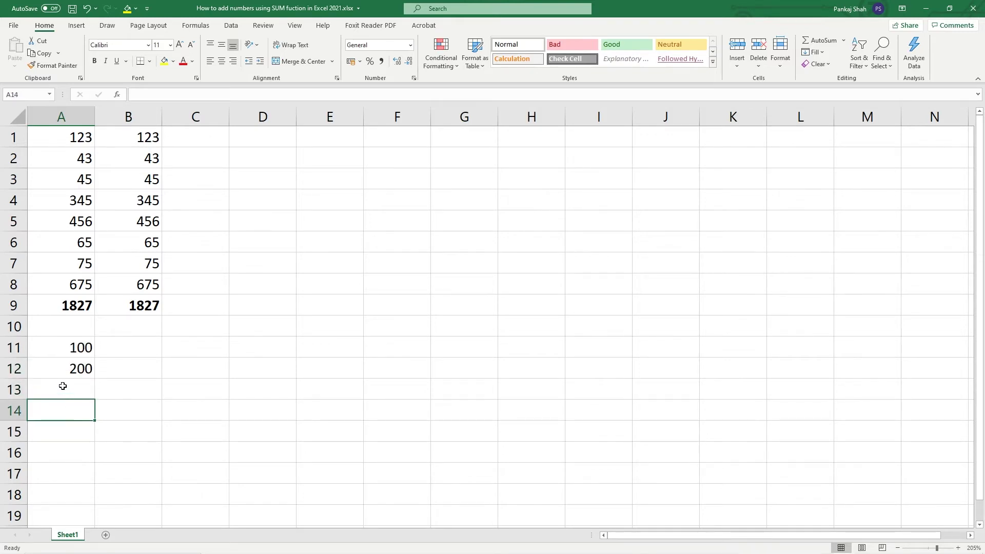
{"action": "left_click", "coordinate": [68, 385]}
{"action": "left_click_drag", "start_coordinate": [70, 380], "coordinate": [70, 352]}
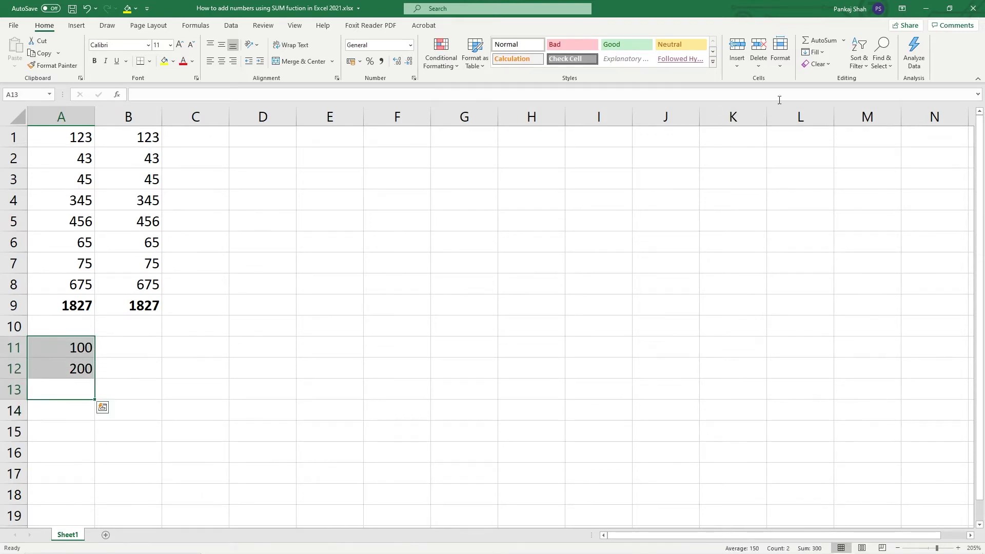
{"action": "left_click", "coordinate": [821, 42]}
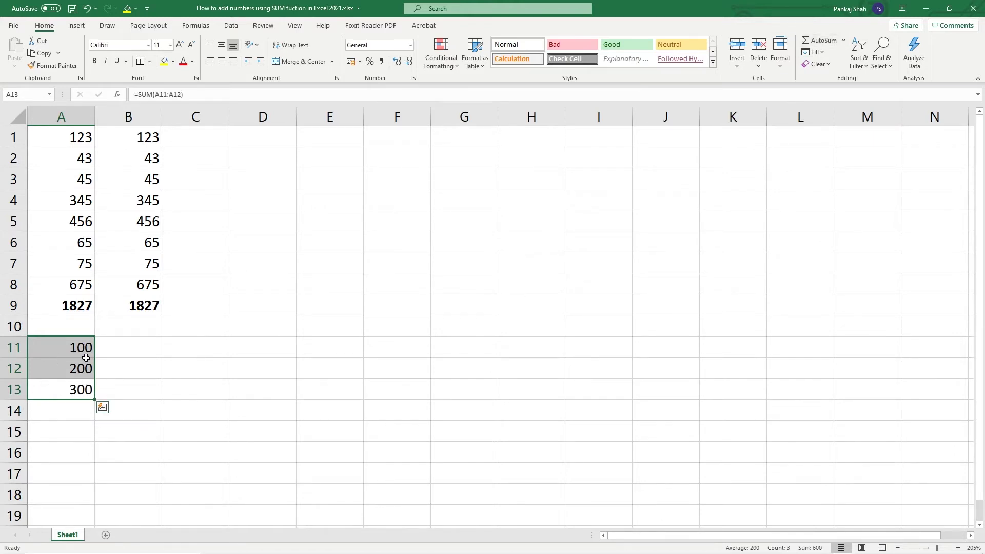
{"action": "left_click", "coordinate": [81, 387]}
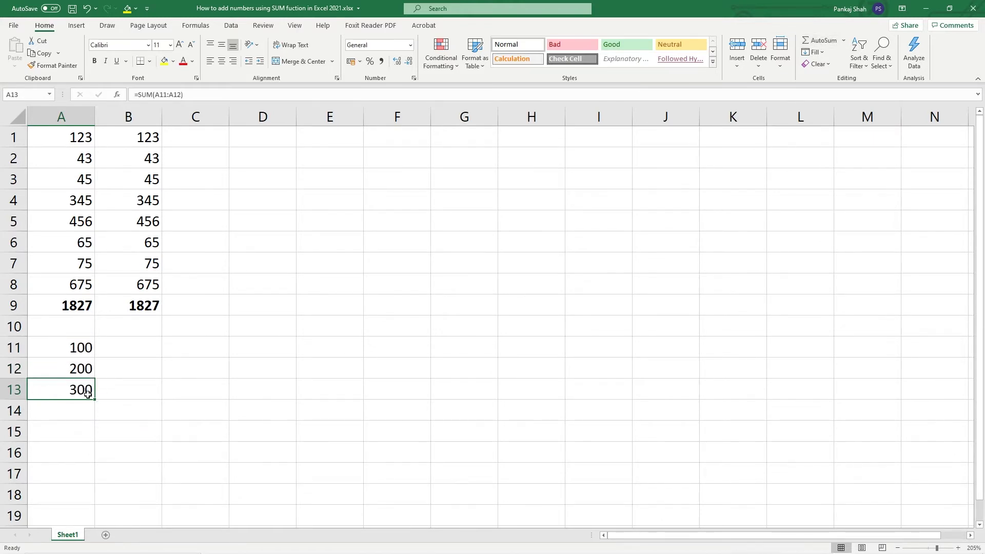
{"action": "key", "text": "ctrl+b"}
{"action": "left_click", "coordinate": [113, 350]}
- Enter =A11+A12 in B13 and bold its 300 result
{"action": "left_click", "coordinate": [109, 388]}
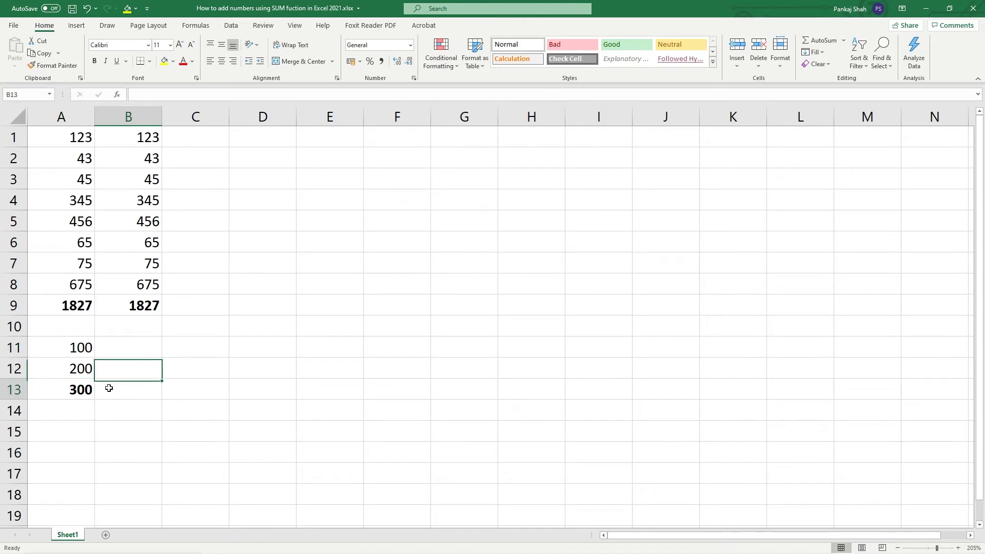
{"action": "type", "text": "="}
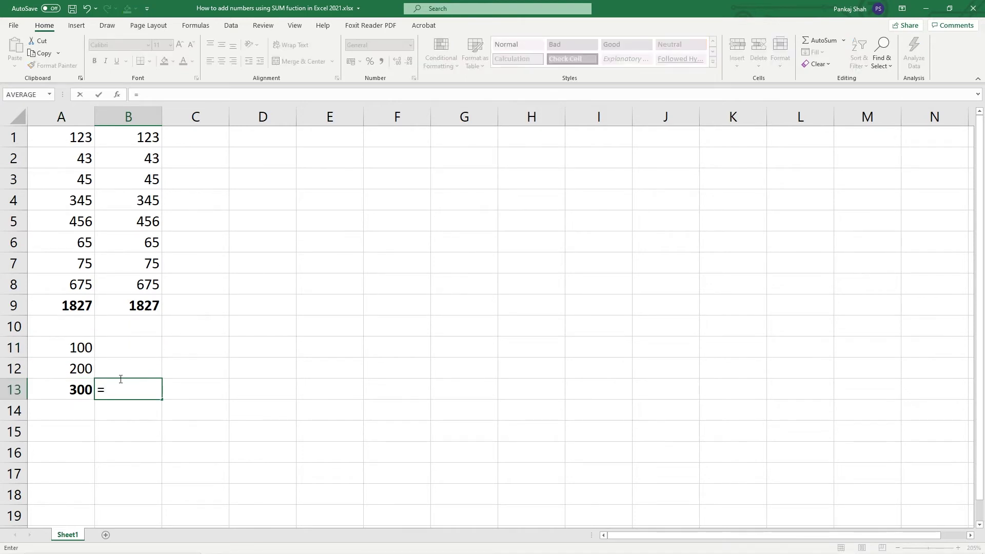
{"action": "left_click", "coordinate": [82, 350]}
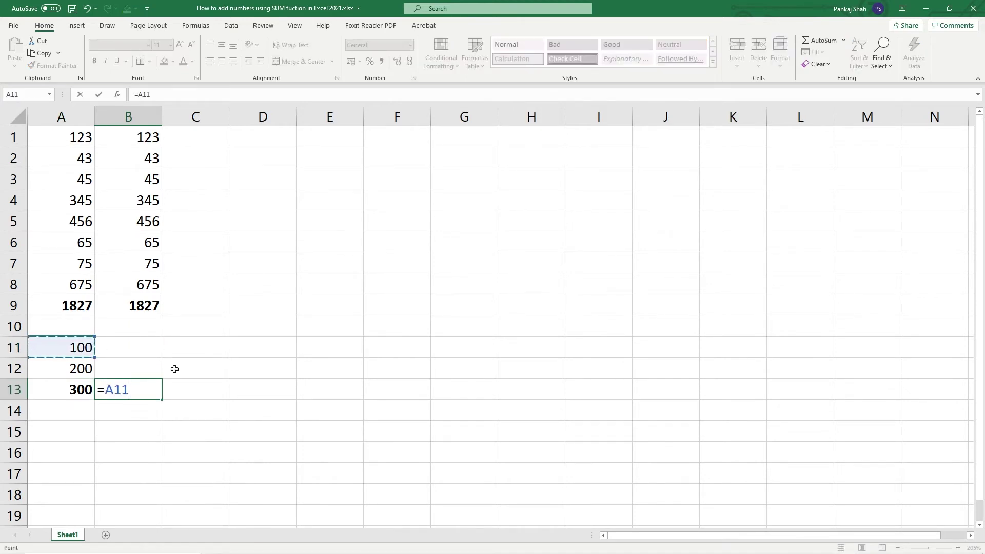
{"action": "type", "text": "+"}
{"action": "left_click", "coordinate": [76, 371]}
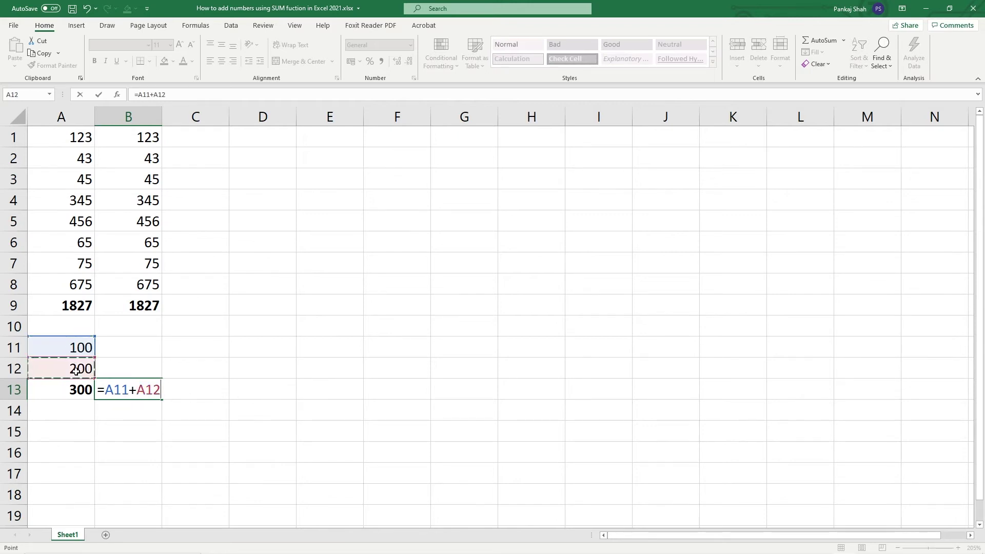
{"action": "key", "text": "Return"}
{"action": "left_click", "coordinate": [146, 393]}
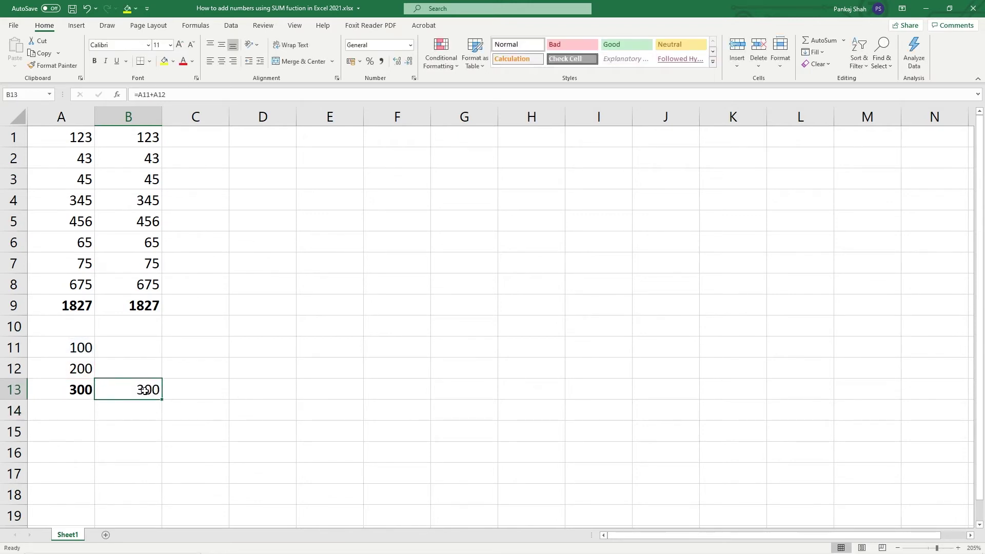
{"action": "key", "text": "ctrl+b"}
- Enter =SUM(100,200,700) in A15, accept the correction, and bold the 1000 result
{"action": "left_click", "coordinate": [71, 432]}
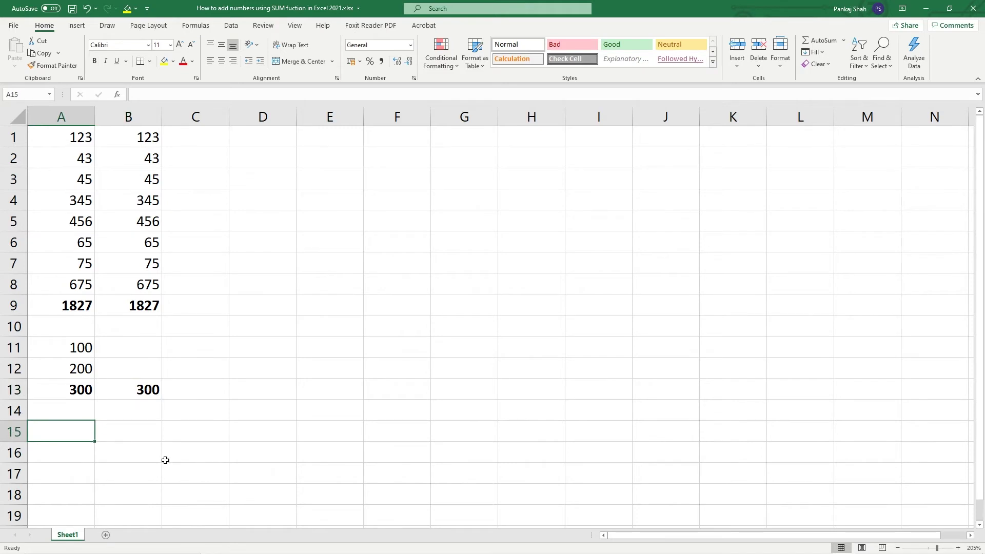
{"action": "type", "text": "=("}
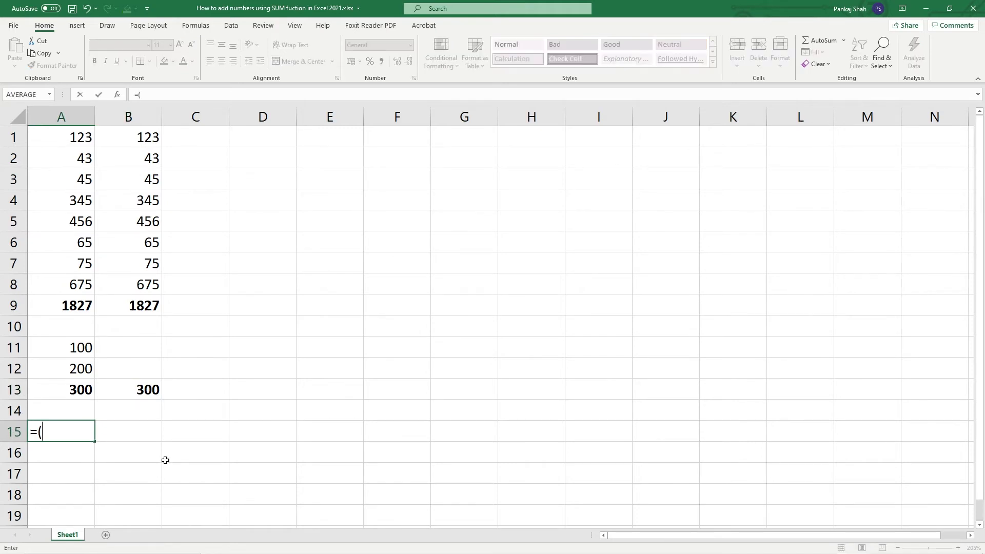
{"action": "type", "text": "sum"}
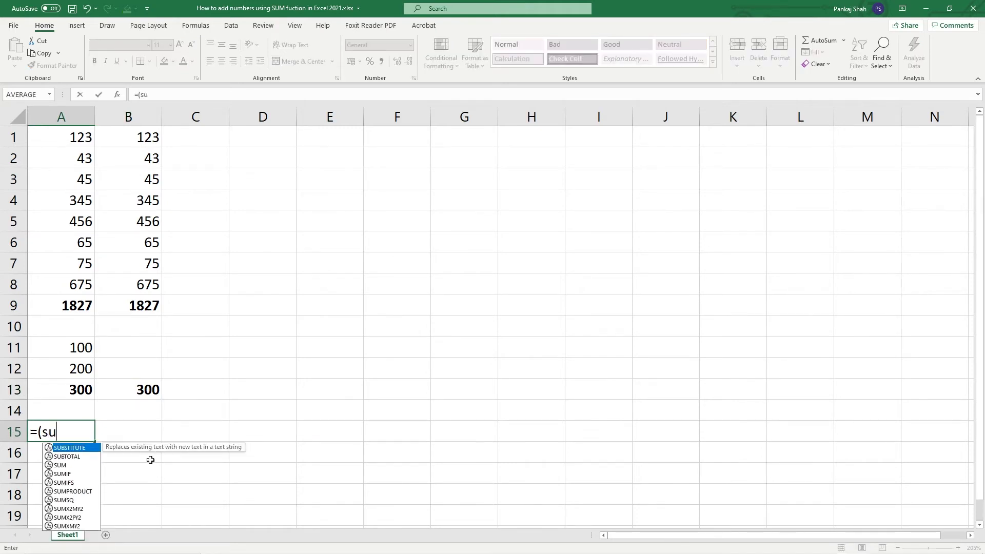
{"action": "double_click", "coordinate": [64, 448]}
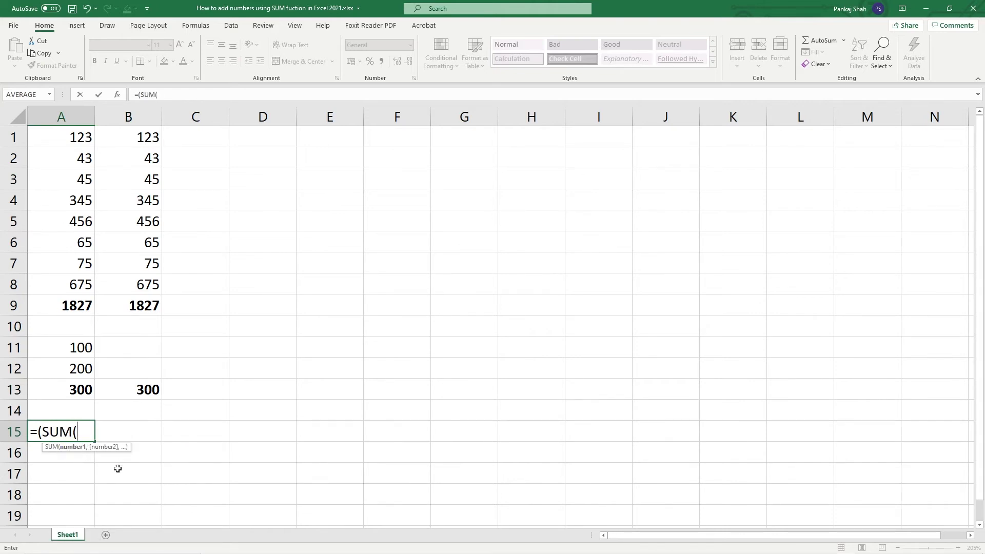
{"action": "type", "text": "100,200"}
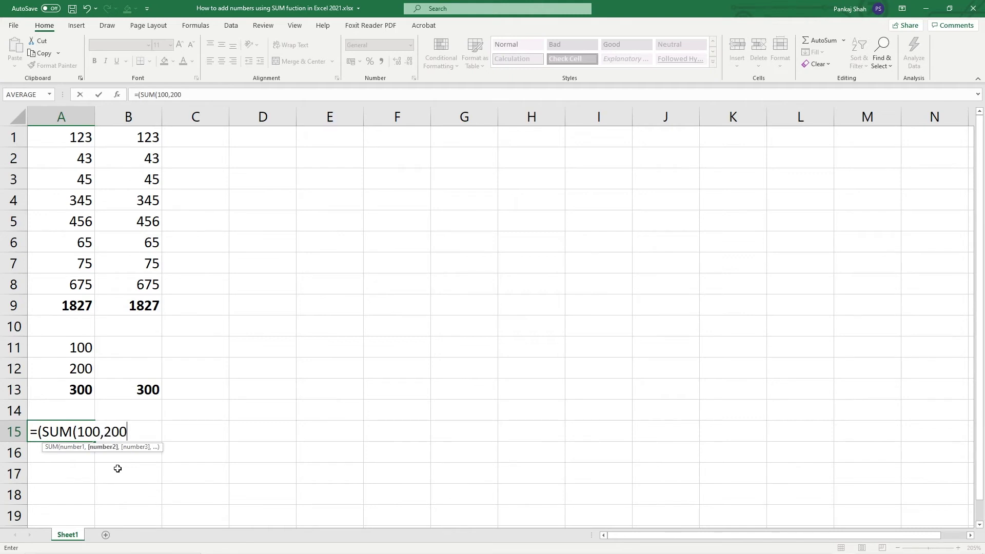
{"action": "type", "text": ","}
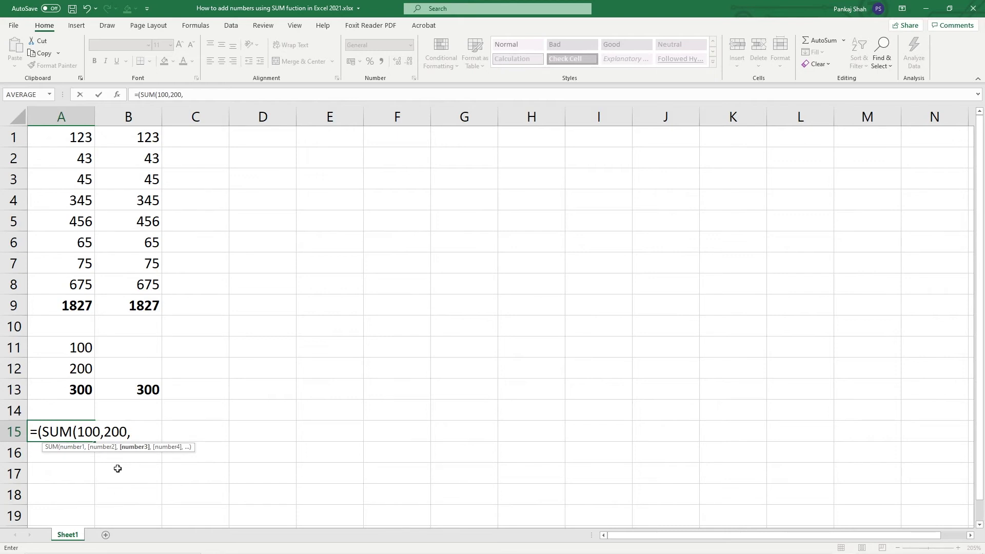
{"action": "type", "text": "700)"}
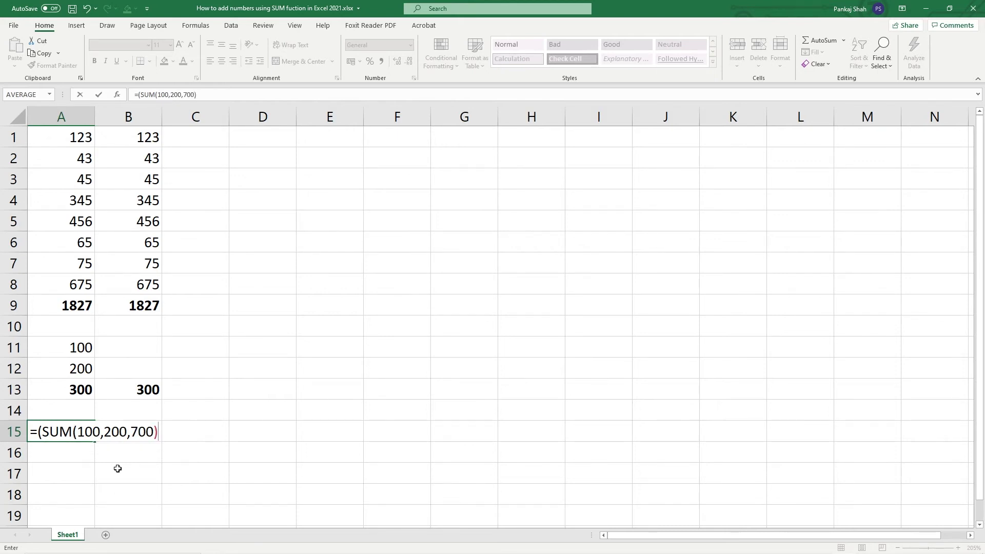
{"action": "key", "text": "Return"}
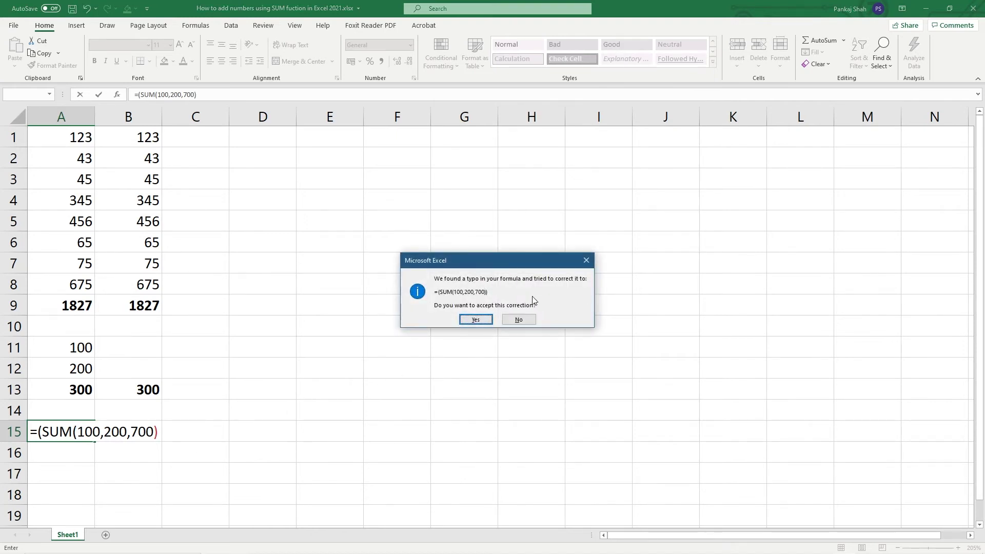
{"action": "left_click", "coordinate": [476, 320]}
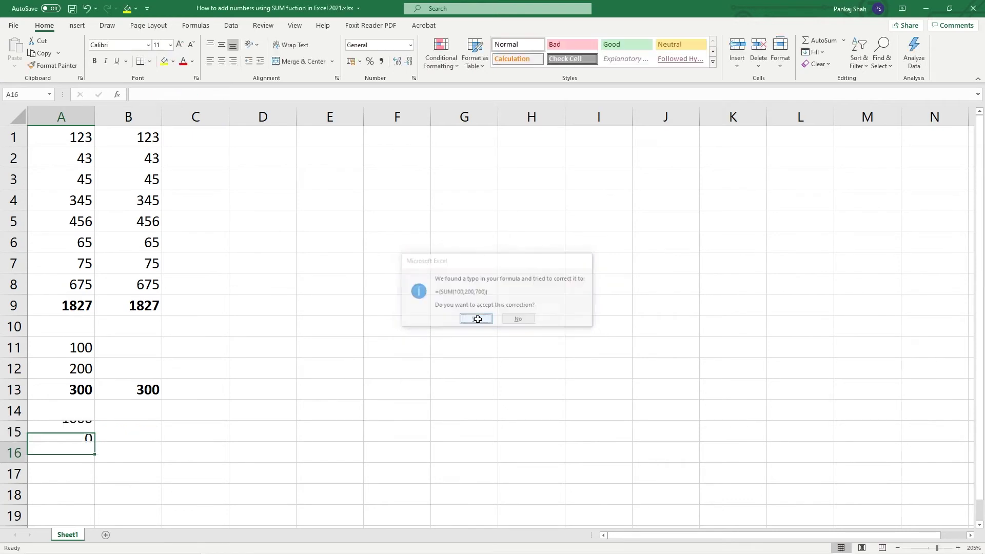
{"action": "left_click", "coordinate": [82, 432]}
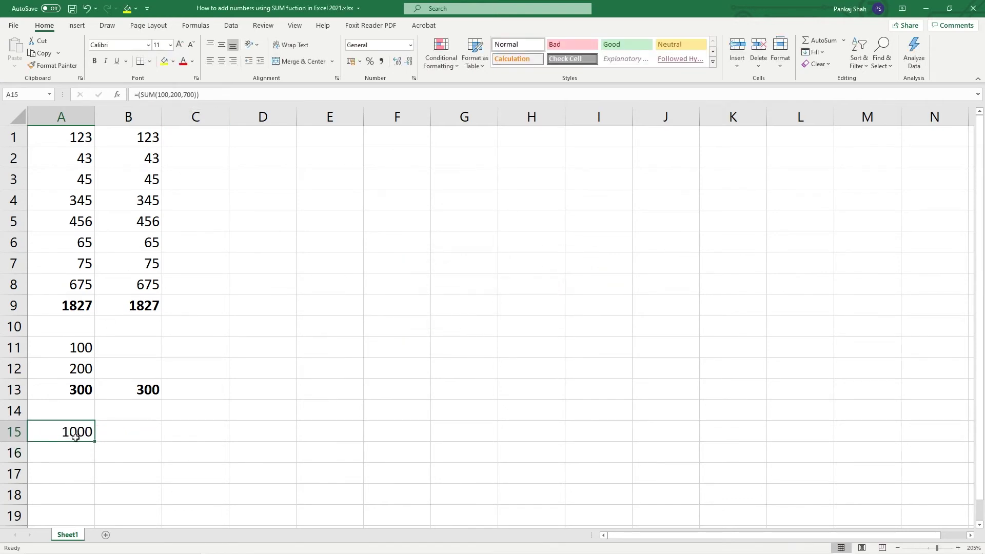
{"action": "key", "text": "ctrl+b"}
{"action": "left_click", "coordinate": [194, 94]}
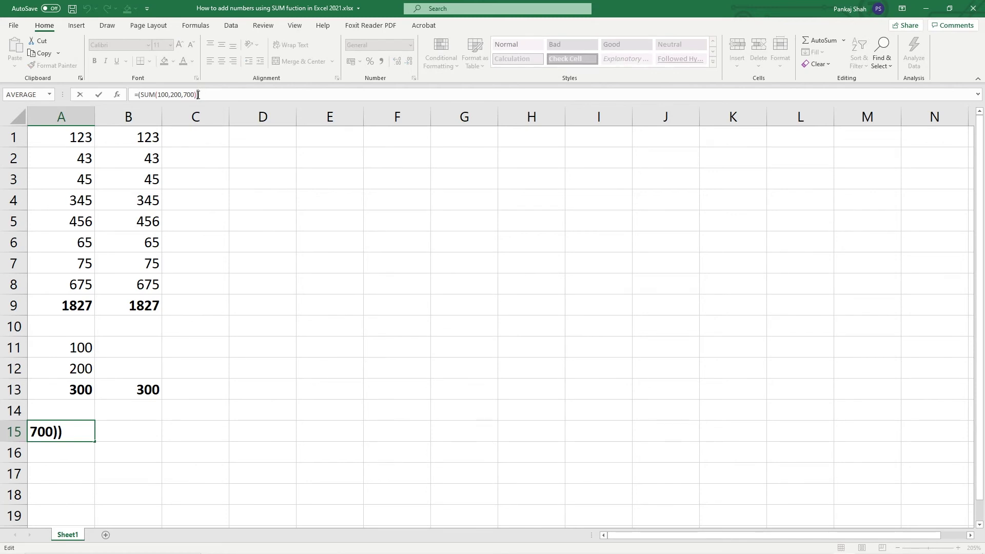
{"action": "key", "text": "ctrl+Return"}
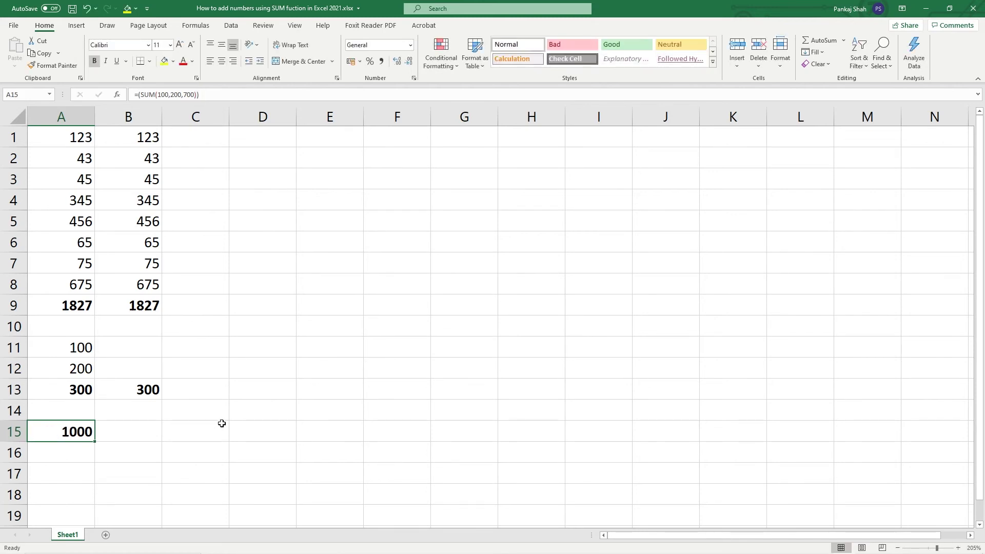
{"action": "left_click", "coordinate": [217, 440]}
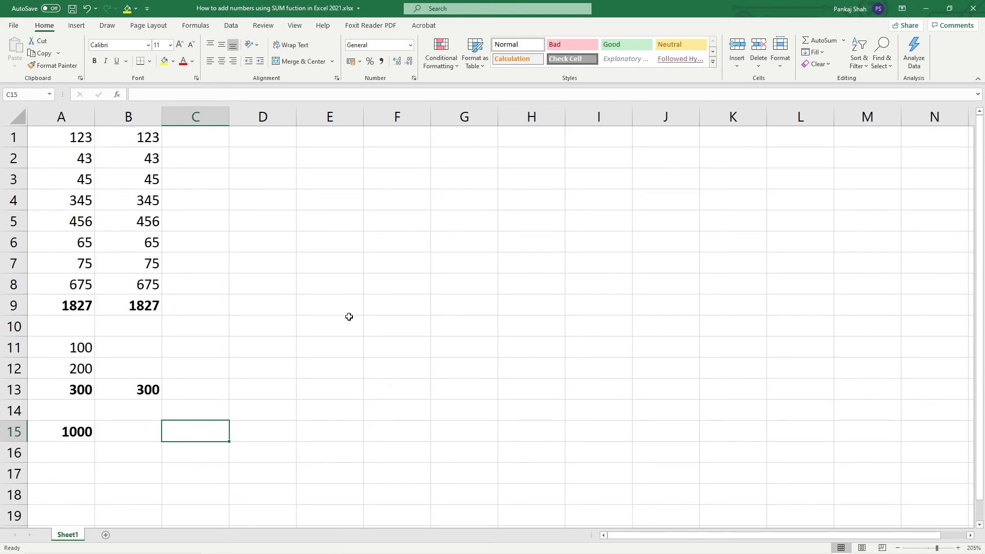
{"action": "left_click", "coordinate": [273, 138]}
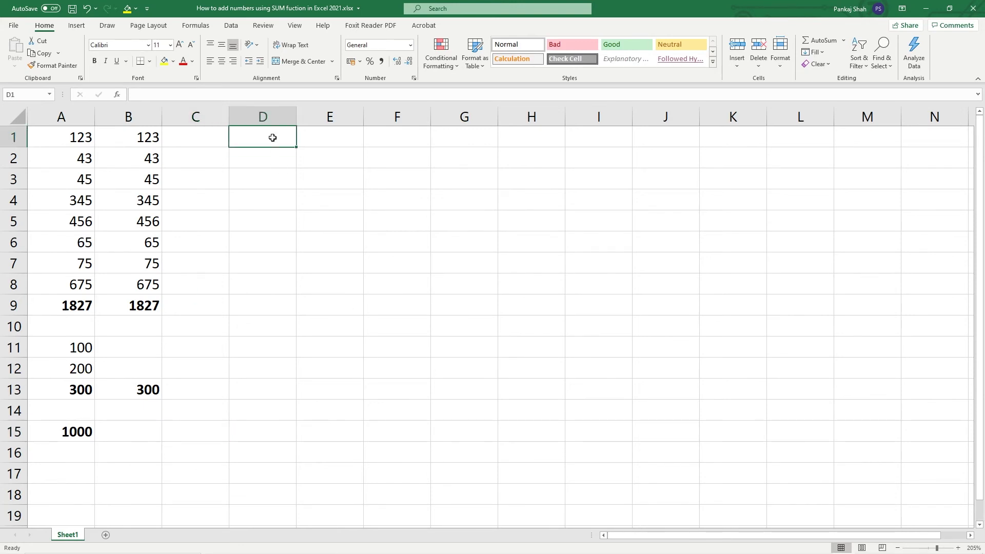
- Enter 123, 32, 34 and 545 in D1 to D4
{"action": "type", "text": "123"}
{"action": "key", "text": "Return"}
{"action": "type", "text": "32"}
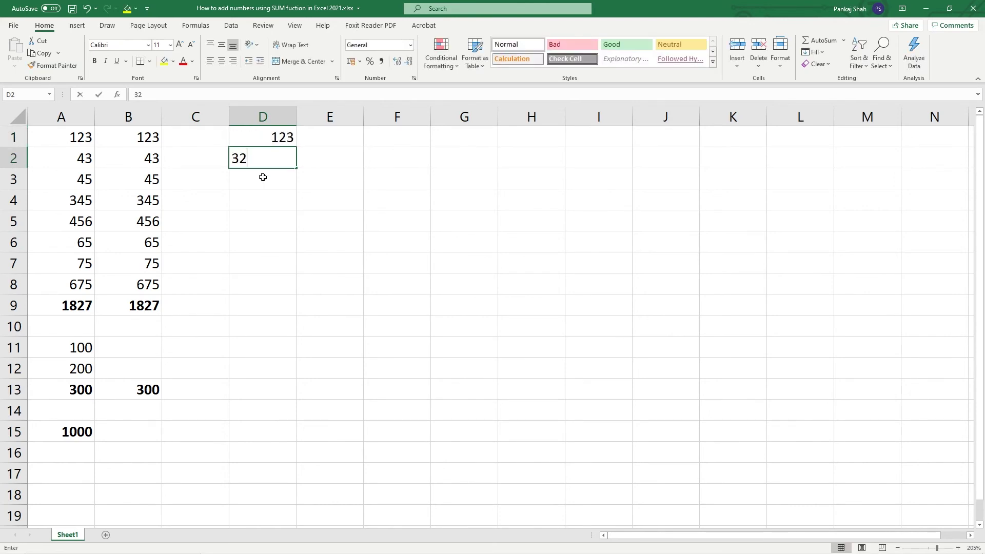
{"action": "key", "text": "Return"}
{"action": "type", "text": "34"}
{"action": "key", "text": "Return"}
{"action": "type", "text": "545"}
{"action": "key", "text": "Return"}
- Enter 56, 65, 67 and 76 in D5 to D8, then select D1:D9
{"action": "type", "text": "56"}
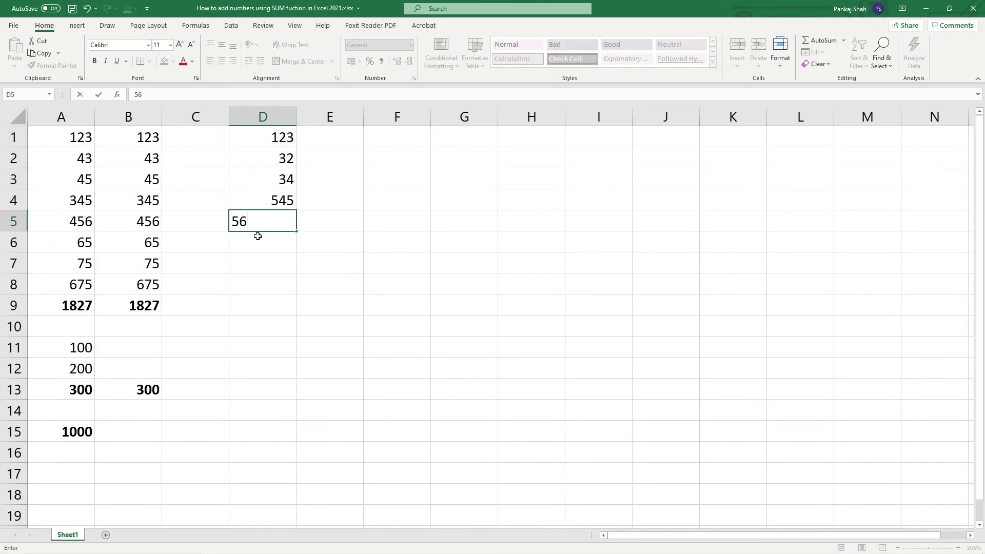
{"action": "key", "text": "Return"}
{"action": "type", "text": "65"}
{"action": "key", "text": "Return"}
{"action": "type", "text": "67"}
{"action": "key", "text": "Return"}
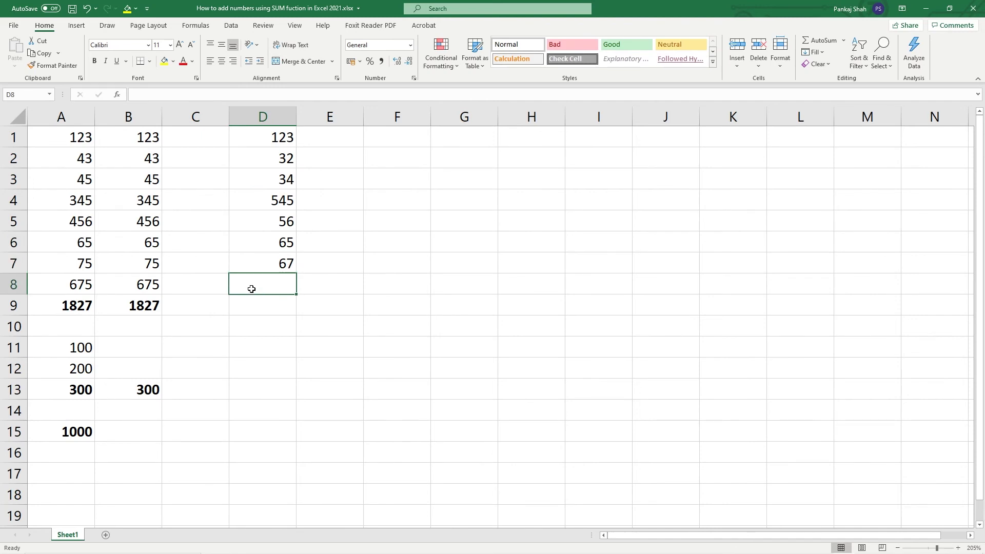
{"action": "type", "text": "76"}
{"action": "key", "text": "Return"}
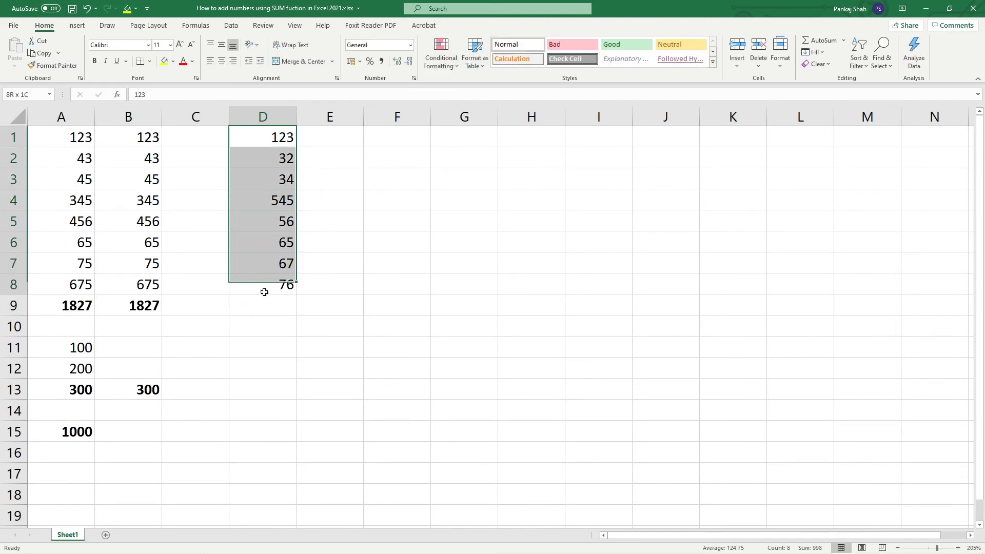
{"action": "left_click_drag", "start_coordinate": [264, 292], "coordinate": [263, 299]}
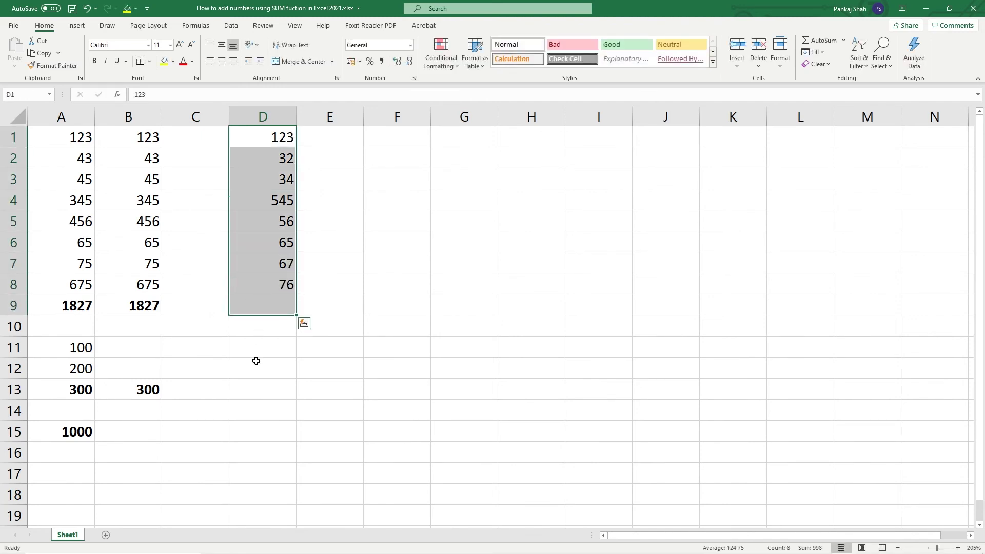
{"action": "left_click", "coordinate": [273, 300]}
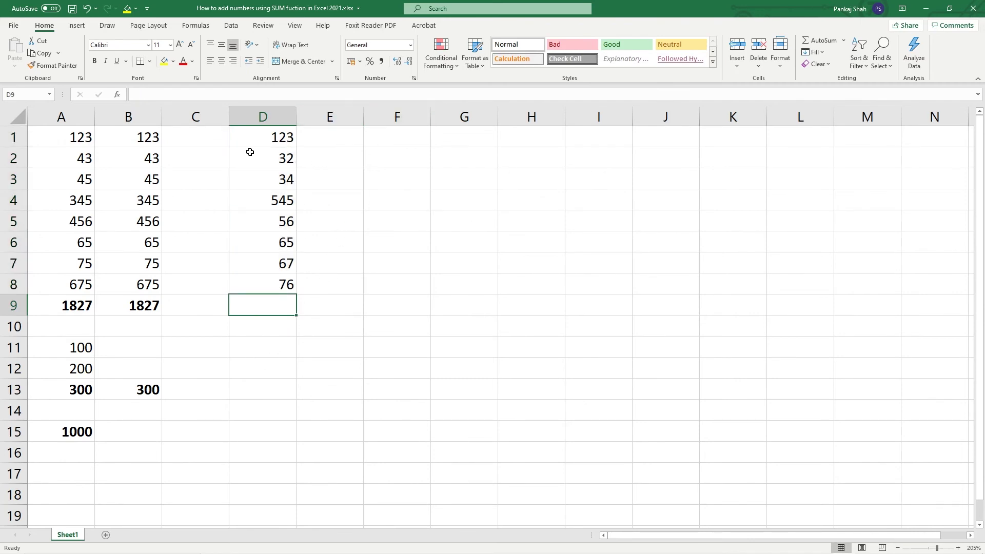
{"action": "left_click_drag", "start_coordinate": [264, 143], "coordinate": [267, 298]}
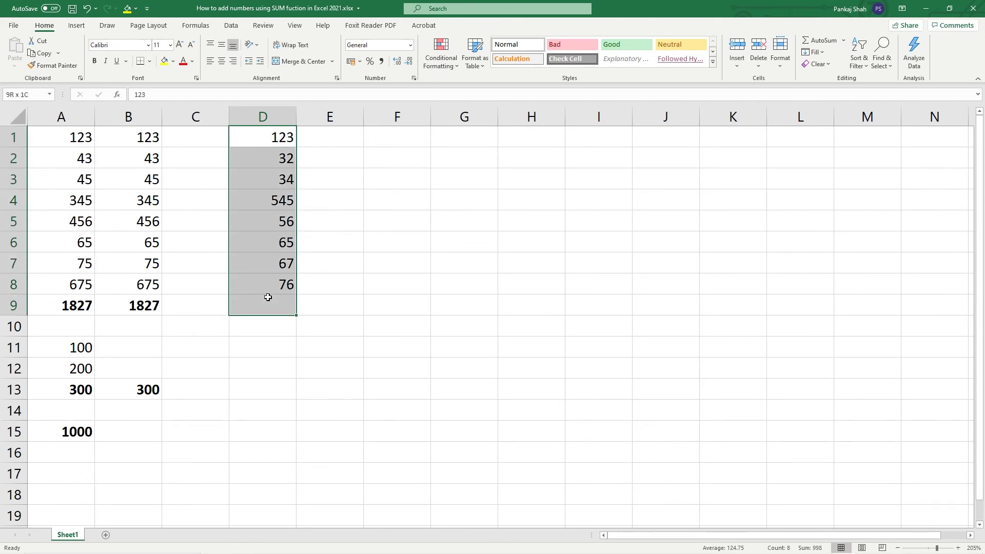
- Apply Currency format to D1:D9 and AutoSum D1:D8 into D9, giving £998.00
{"action": "left_click", "coordinate": [410, 45]}
{"action": "left_click", "coordinate": [390, 114]}
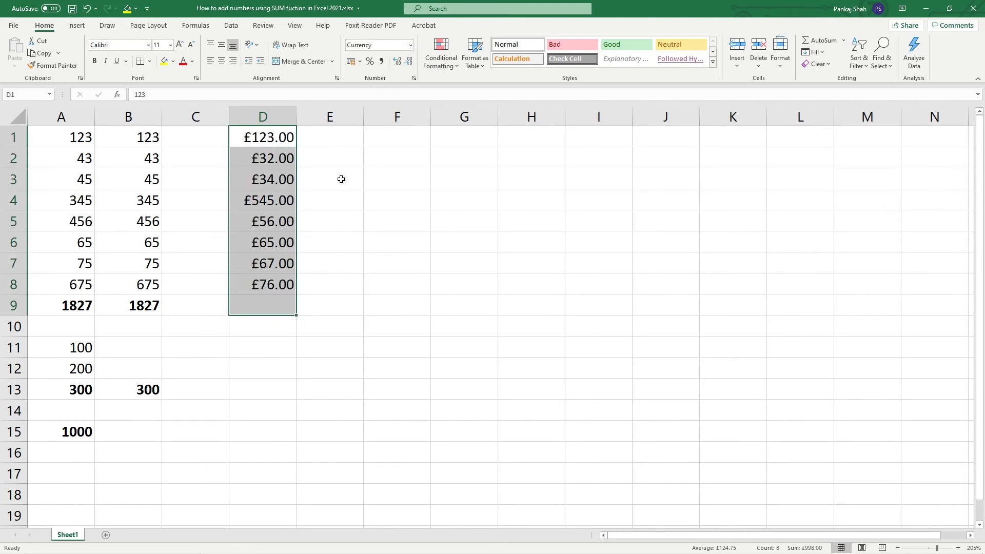
{"action": "left_click", "coordinate": [273, 303]}
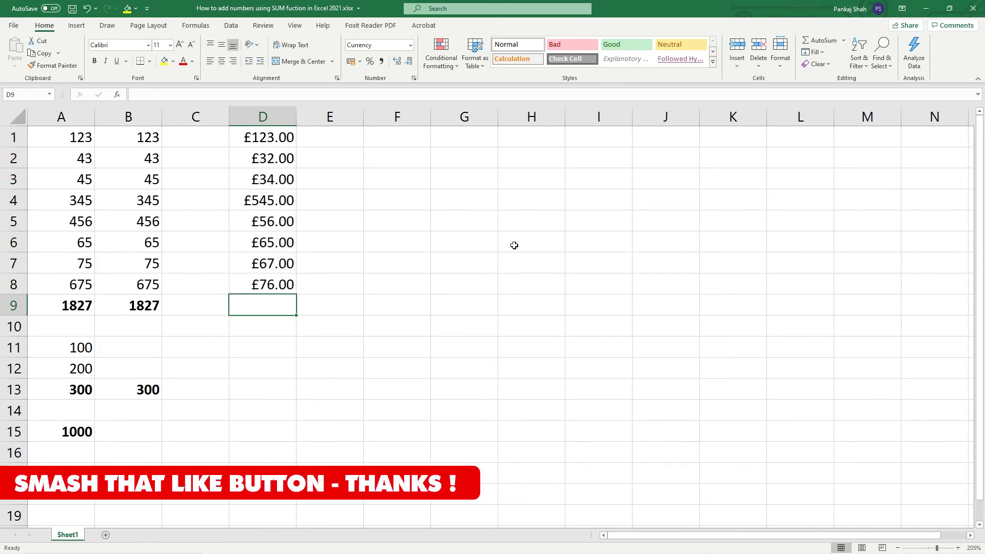
{"action": "left_click", "coordinate": [823, 40]}
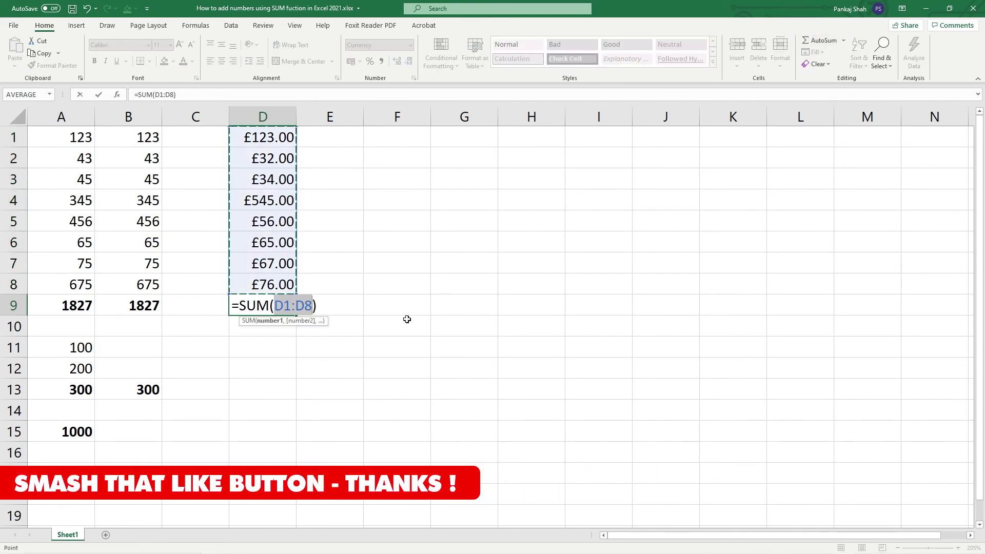
{"action": "key", "text": "Return"}
- Bold the £998.00 total in D9 and save the workbook
{"action": "left_click", "coordinate": [264, 306]}
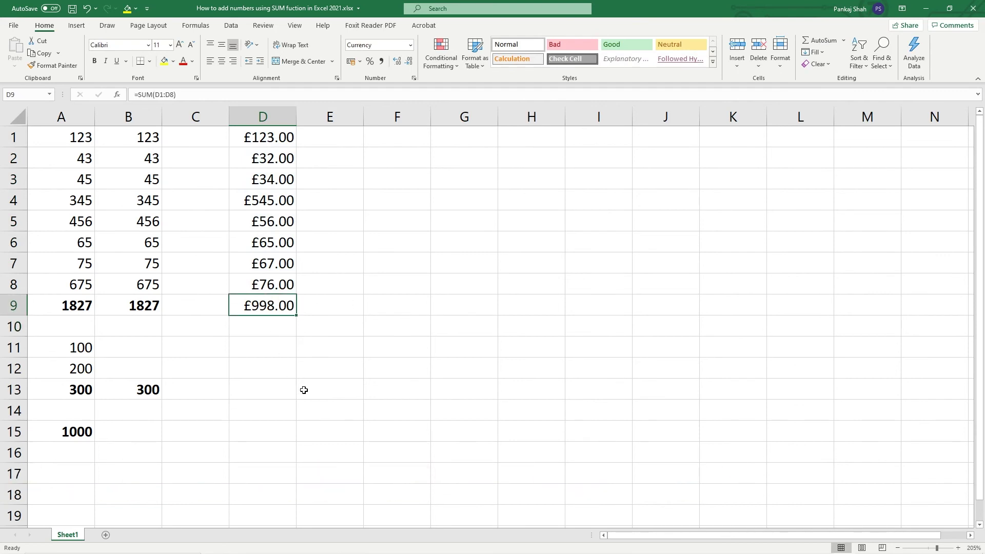
{"action": "key", "text": "ctrl+b"}
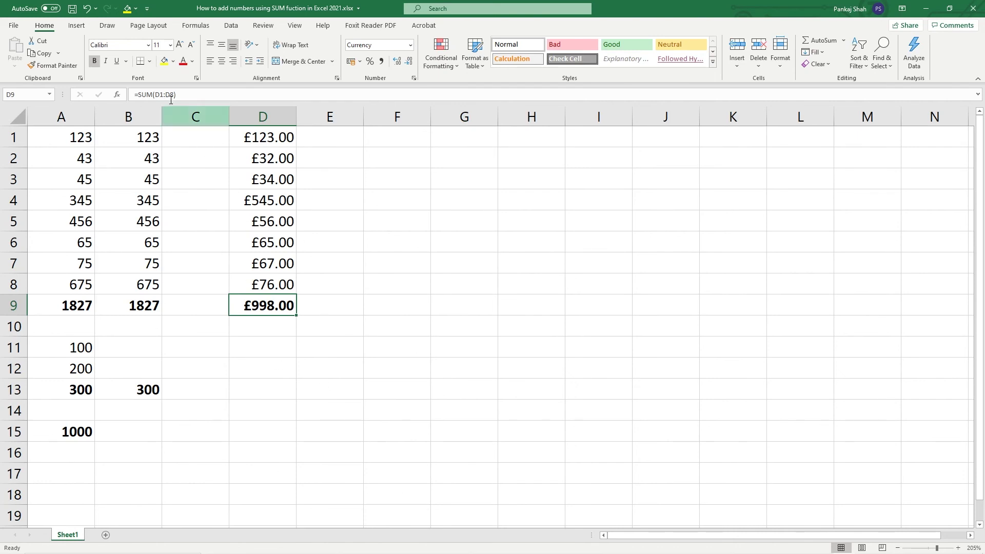
{"action": "left_click", "coordinate": [72, 10]}
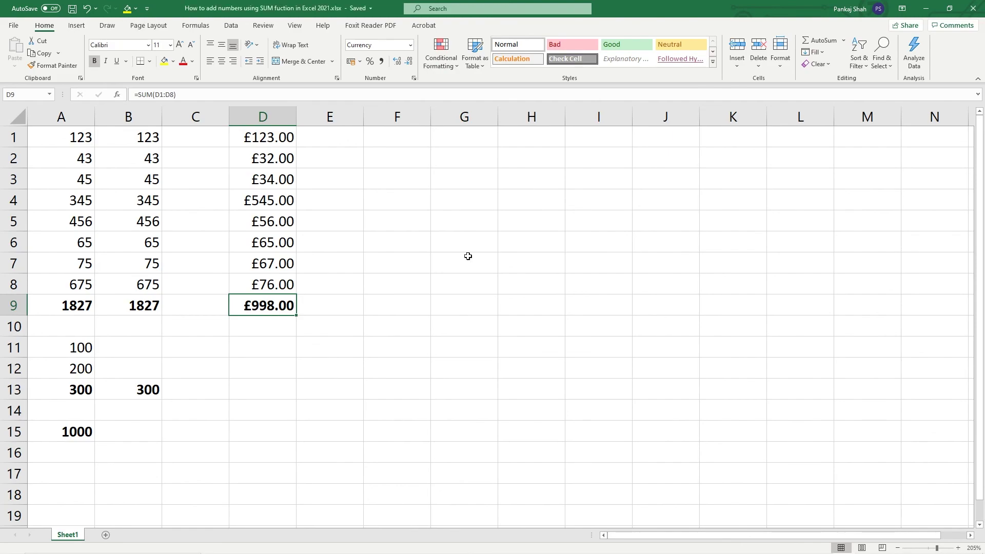
- Close Excel, returning to the workbook's folder in File Explorer
{"action": "left_click", "coordinate": [973, 9]}
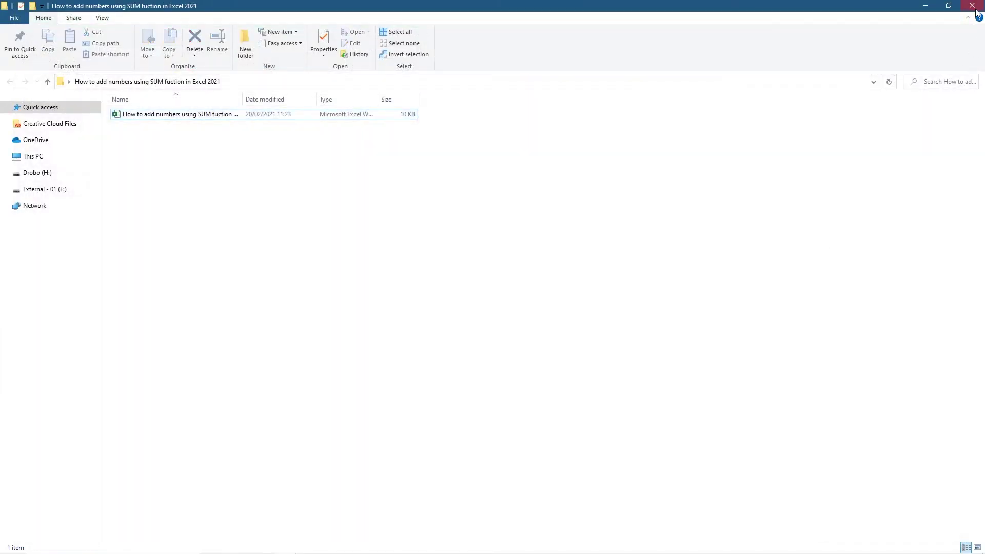